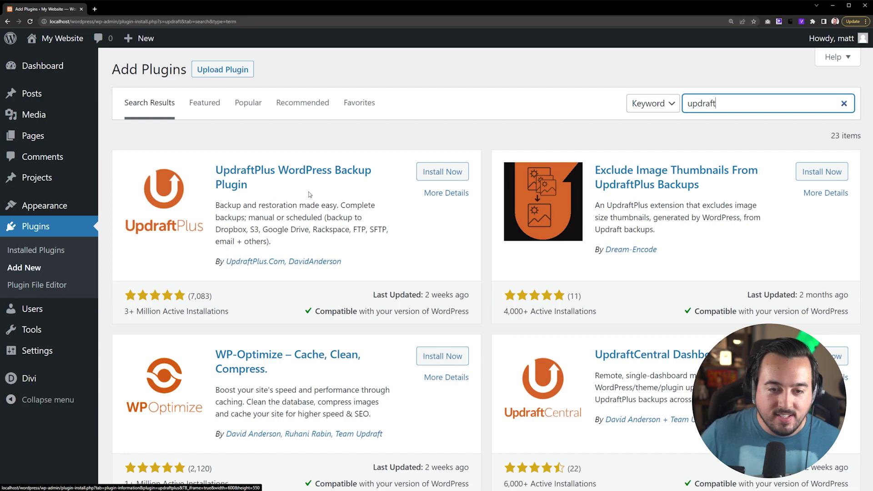
Step: Install and activate UpdraftPlus, then open its empty Backup/Restore page from Settings
click(443, 171)
click(457, 172)
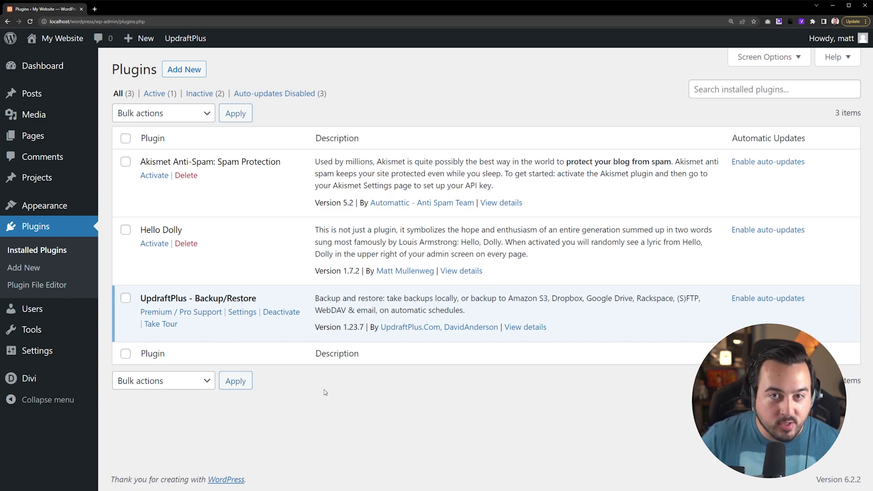
mouse_move(54, 350)
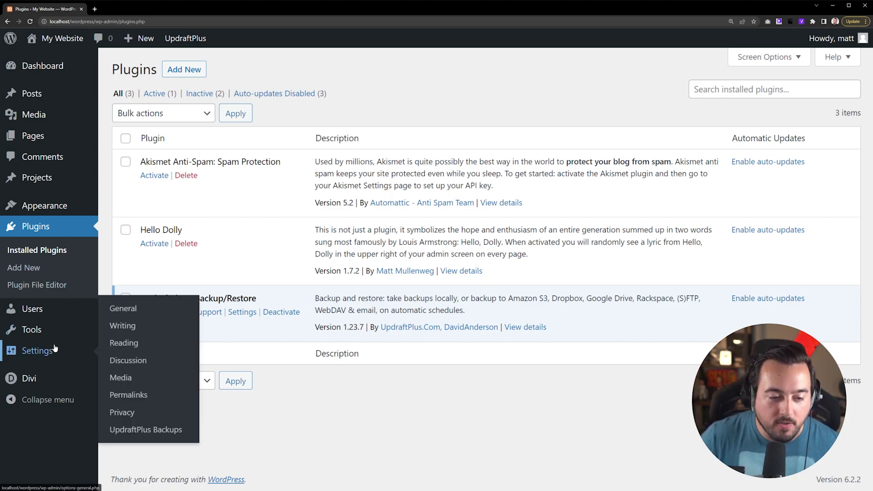
click(164, 434)
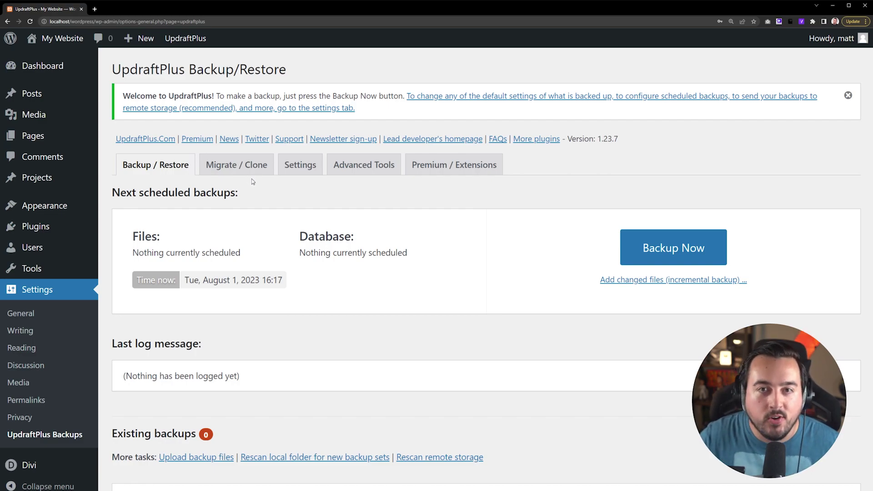
scroll(253, 183, down, 3)
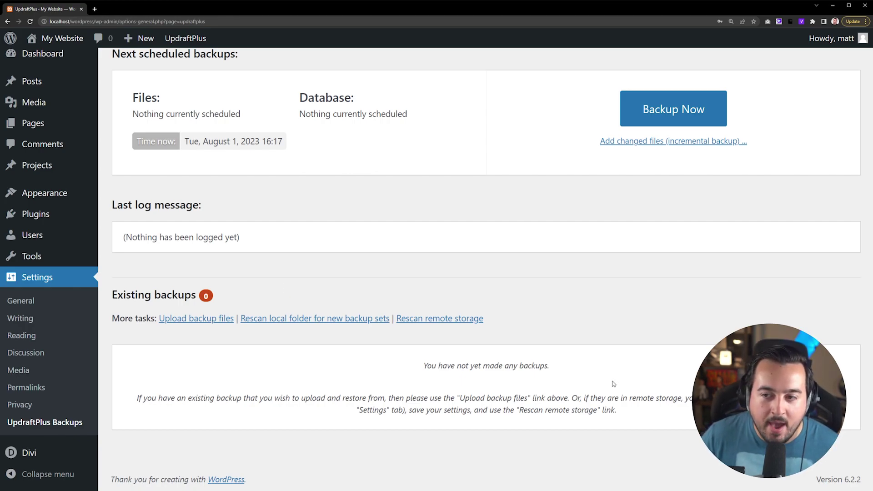
scroll(613, 384, up, 3)
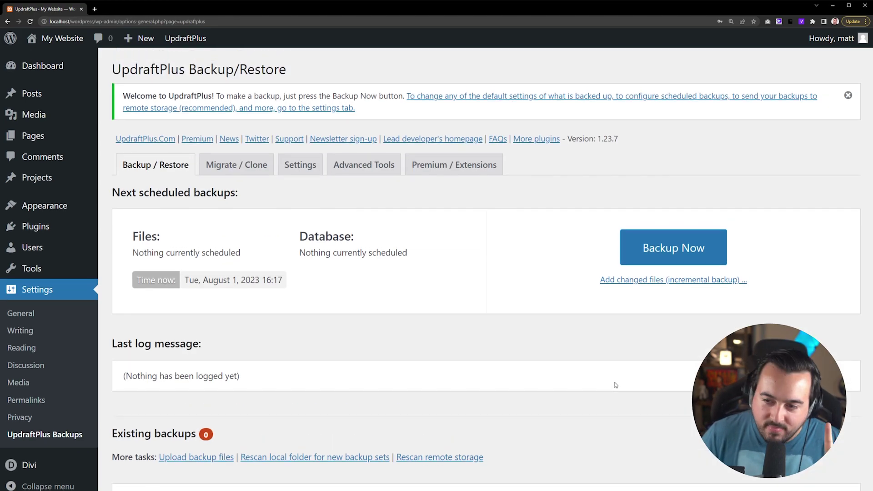
Step: Run a manual backup of the database and files, then dismiss the finished notice
click(701, 256)
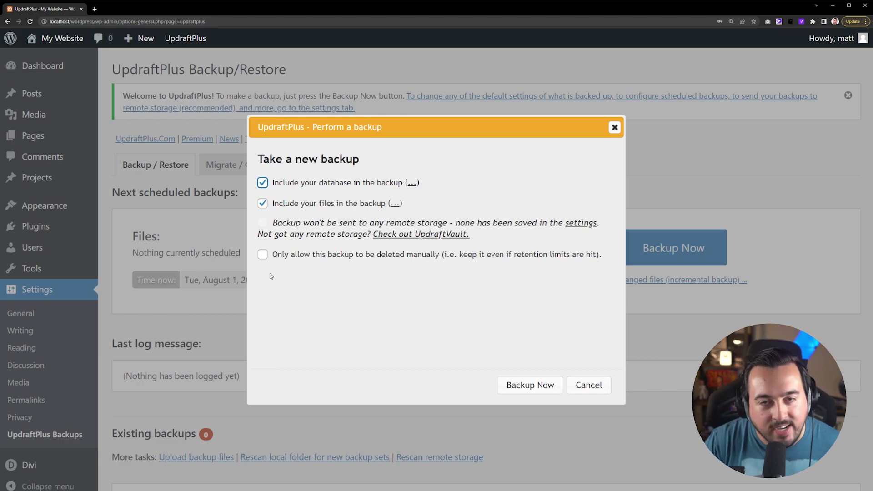
click(526, 384)
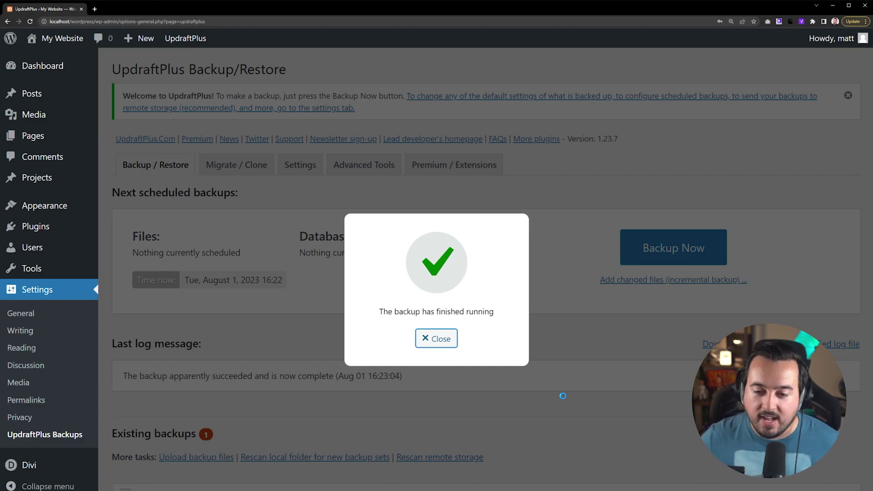
click(563, 396)
scroll(563, 396, down, 2)
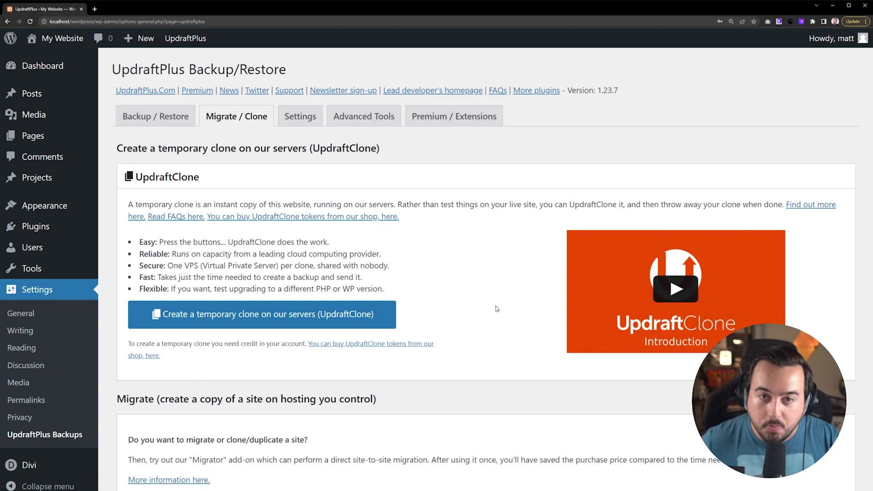
Step: Scroll through the Migrate / Clone tab's UpdraftClone and Migrate sections
scroll(496, 306, down, 3)
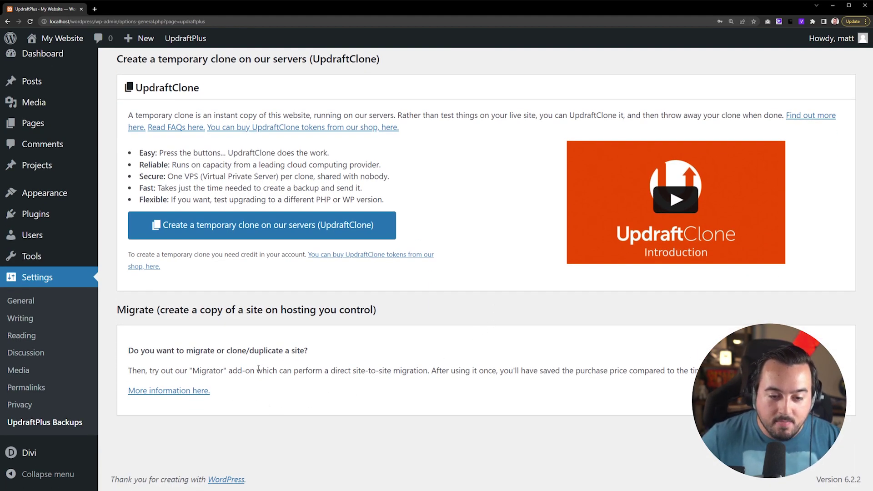
scroll(318, 400, up, 3)
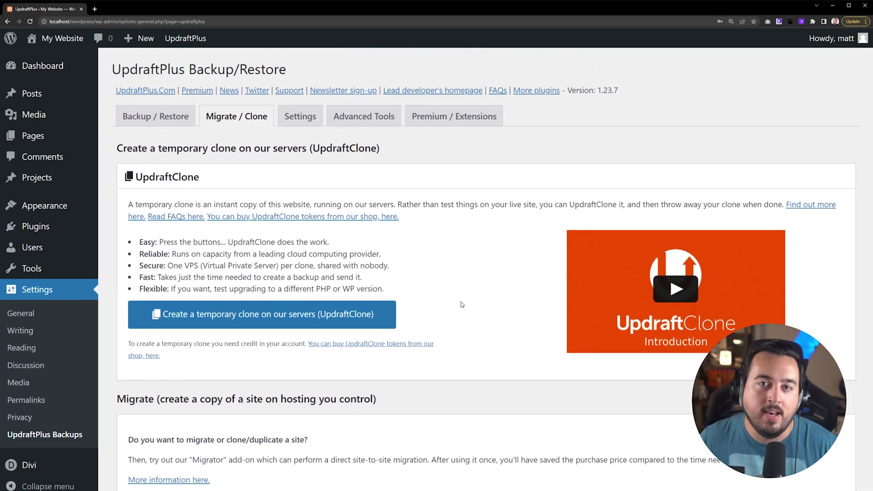
Step: In UpdraftPlus Settings, schedule files backups Weekly and database backups Daily
click(300, 117)
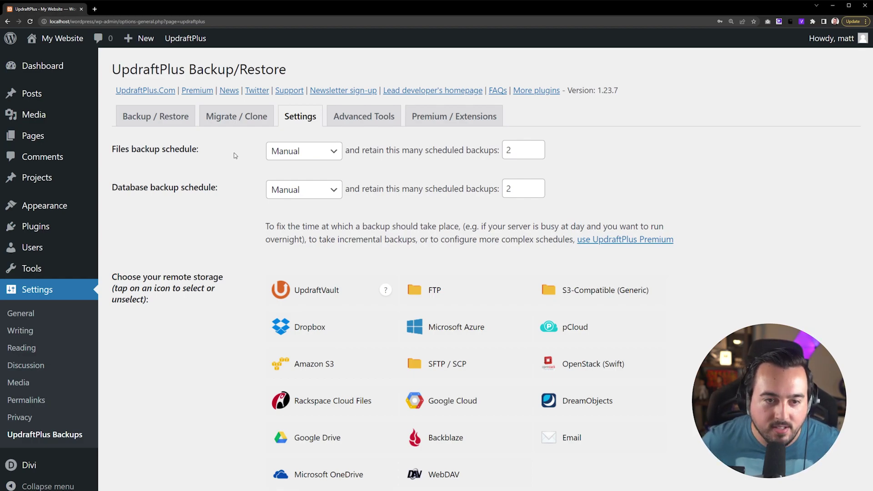
click(273, 154)
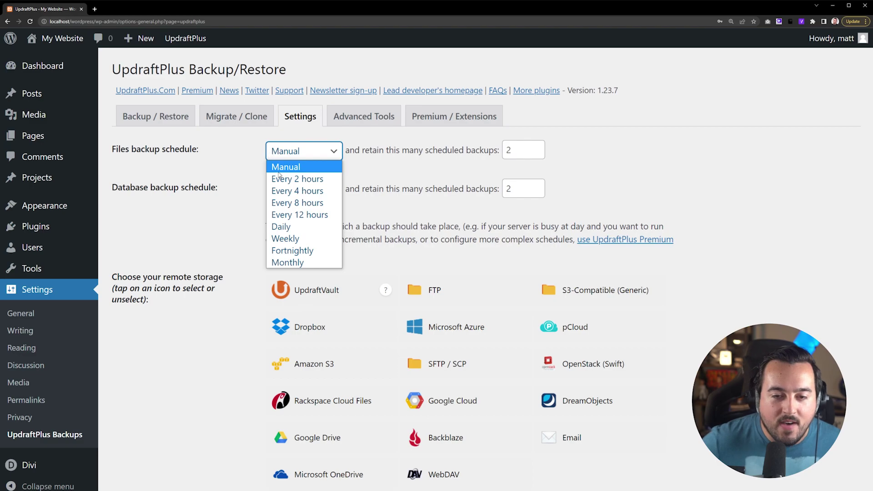
click(286, 238)
click(291, 190)
click(304, 276)
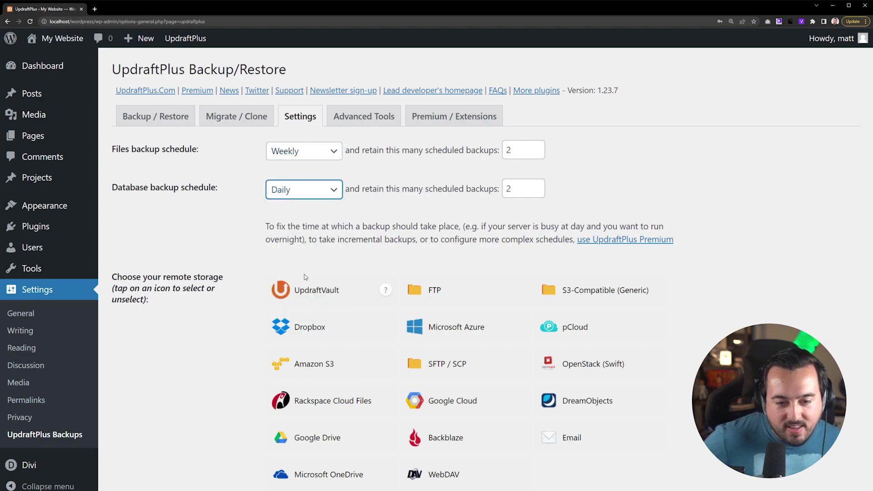
click(443, 182)
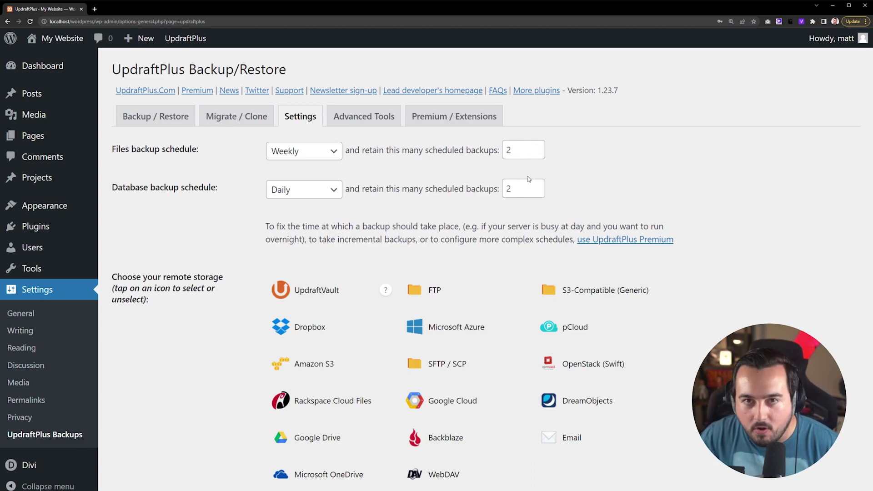
Step: Highlight the notes about fixing backup times and busy servers
drag(265, 226, 385, 241)
click(392, 242)
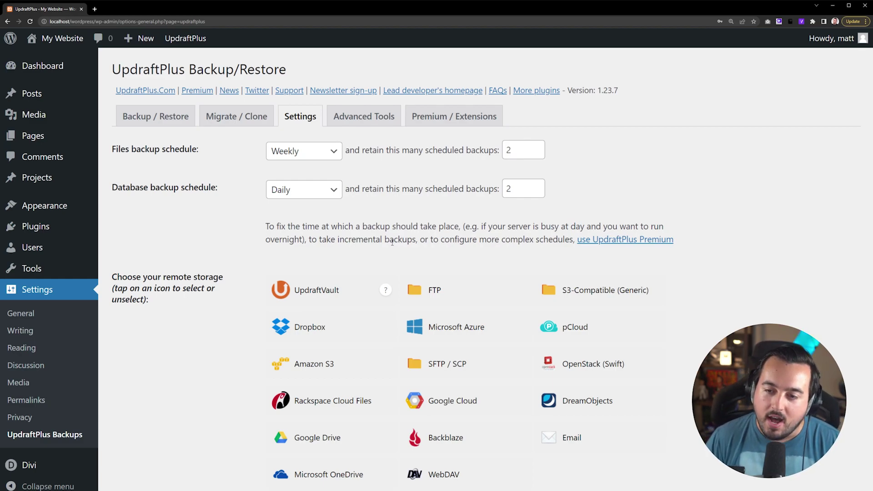
drag(538, 227, 576, 227)
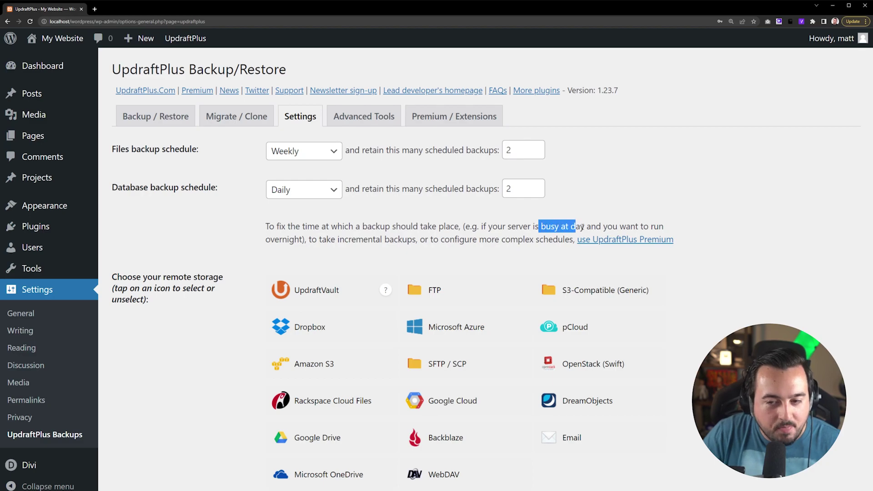
click(525, 252)
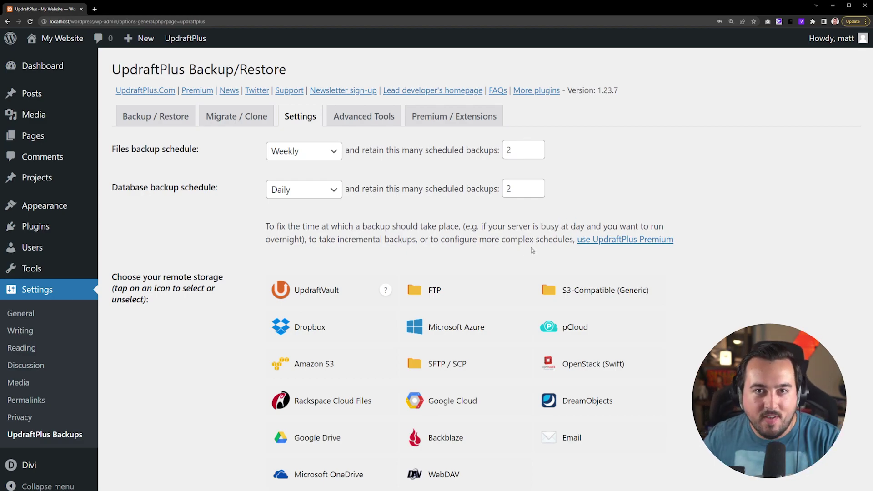
scroll(532, 250, down, 3)
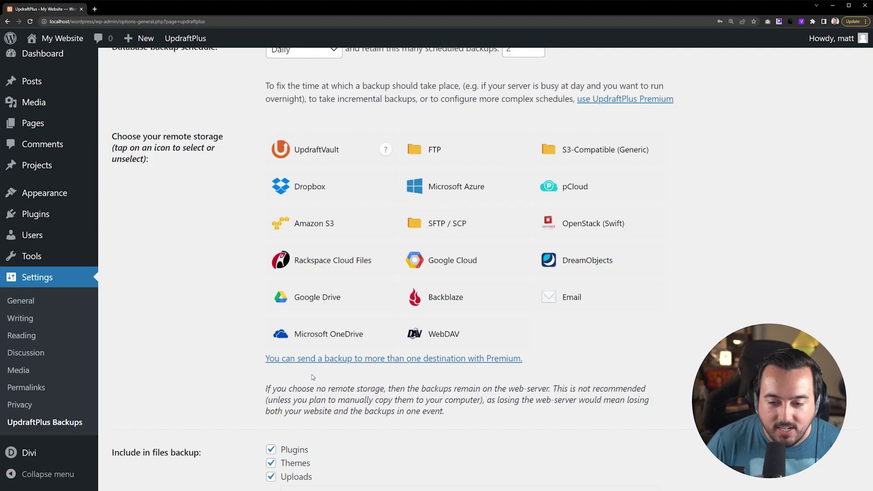
scroll(201, 240, down, 8)
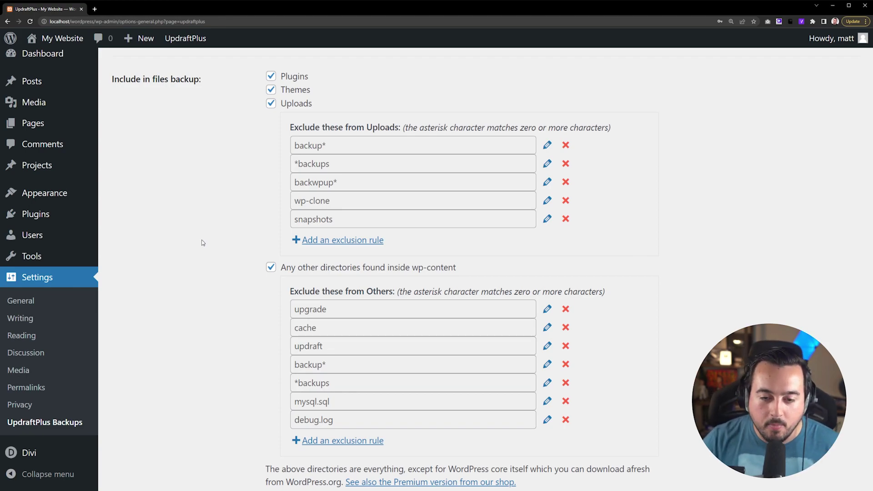
scroll(203, 242, down, 9)
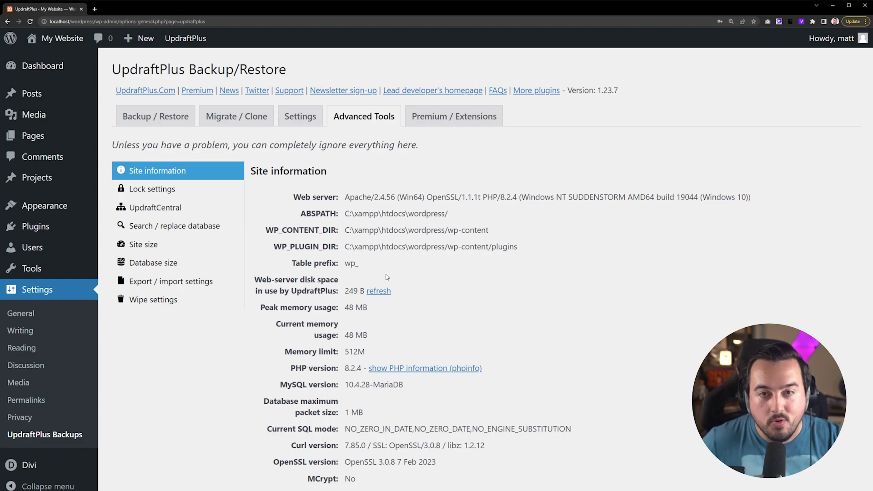
Step: Show the Export / import settings section under Advanced Tools
click(149, 289)
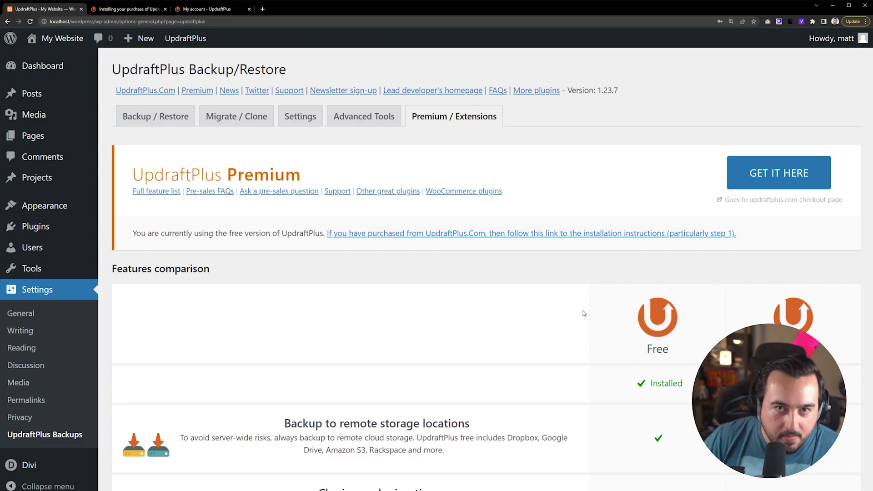
Step: Scroll through the free versus Premium comparison, down to UpdraftVault and WP-Optimize
scroll(584, 313, down, 10)
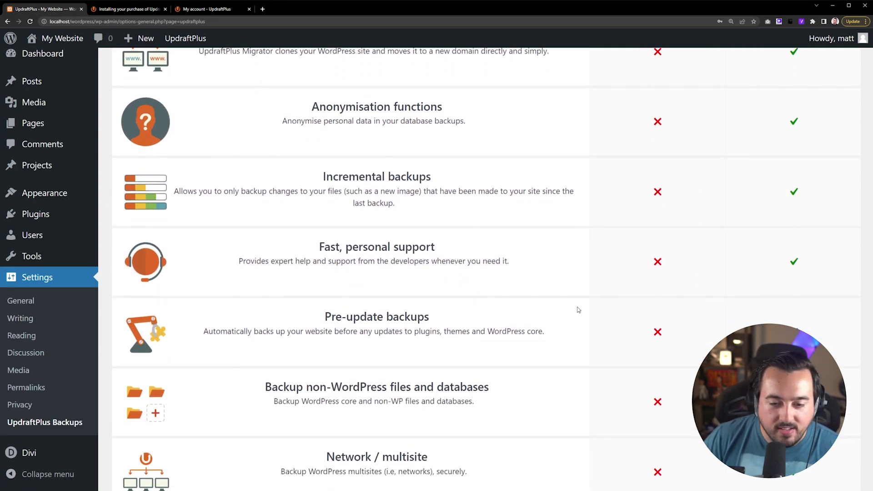
scroll(578, 310, down, 12)
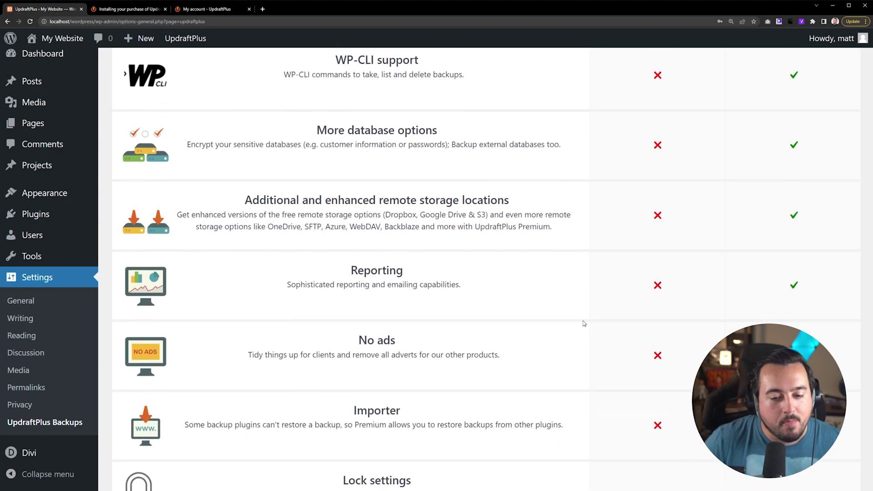
scroll(584, 322, down, 5)
scroll(586, 310, up, 7)
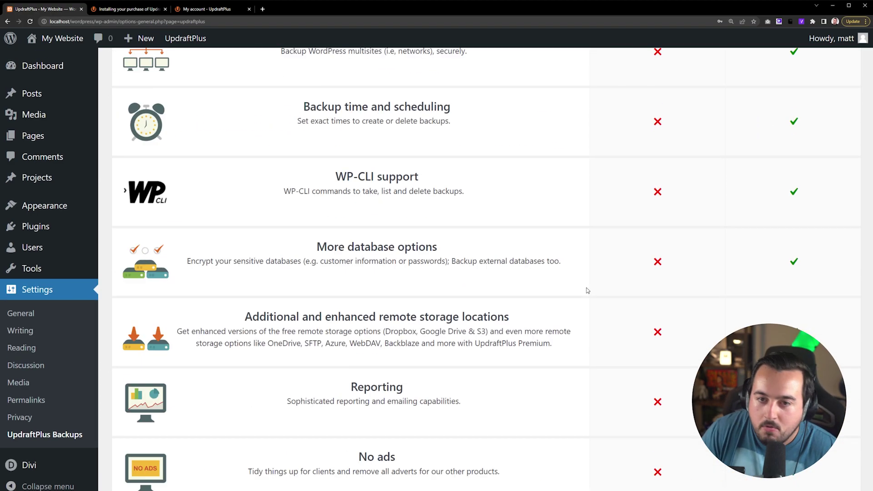
scroll(585, 295, up, 10)
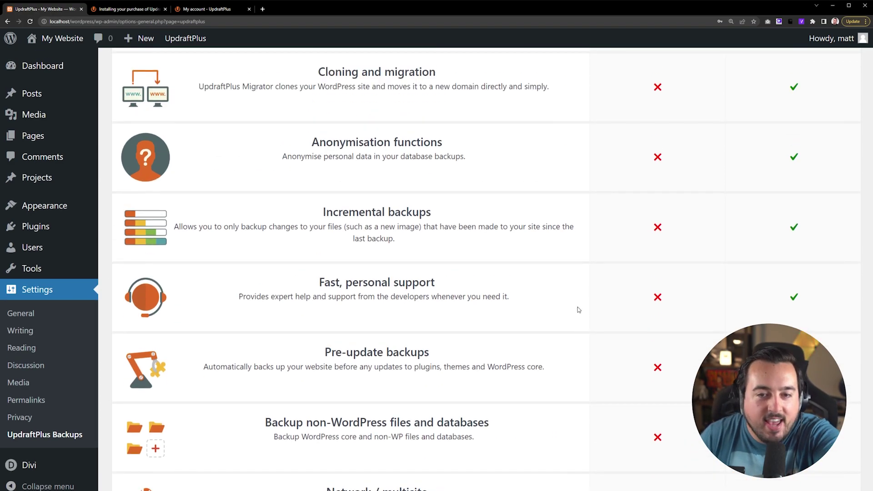
scroll(577, 309, up, 4)
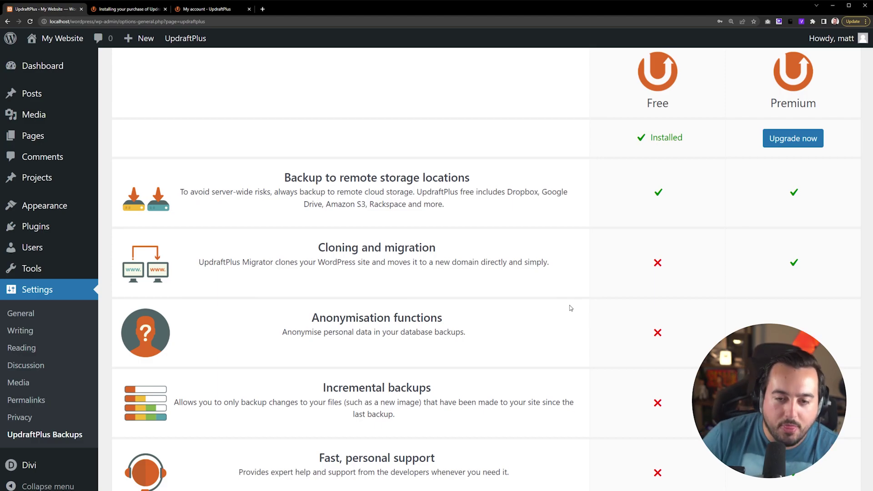
scroll(573, 312, down, 11)
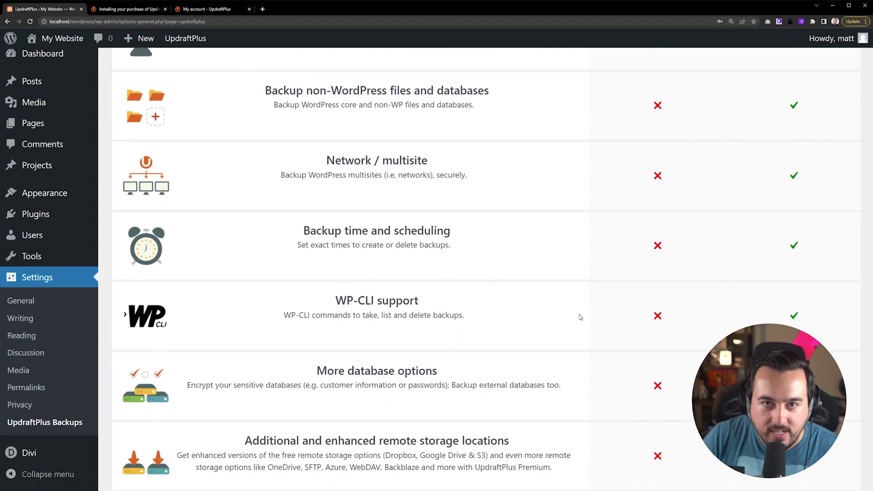
scroll(580, 317, down, 3)
scroll(570, 318, down, 3)
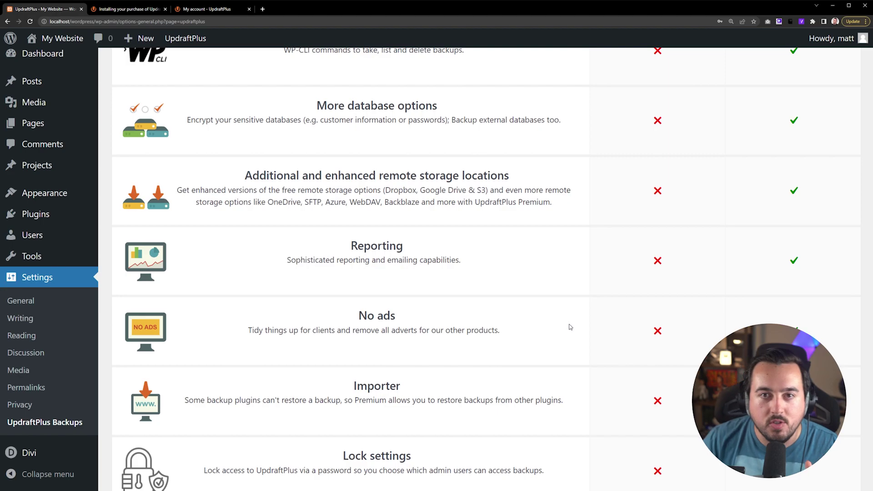
scroll(583, 319, down, 3)
scroll(590, 306, down, 4)
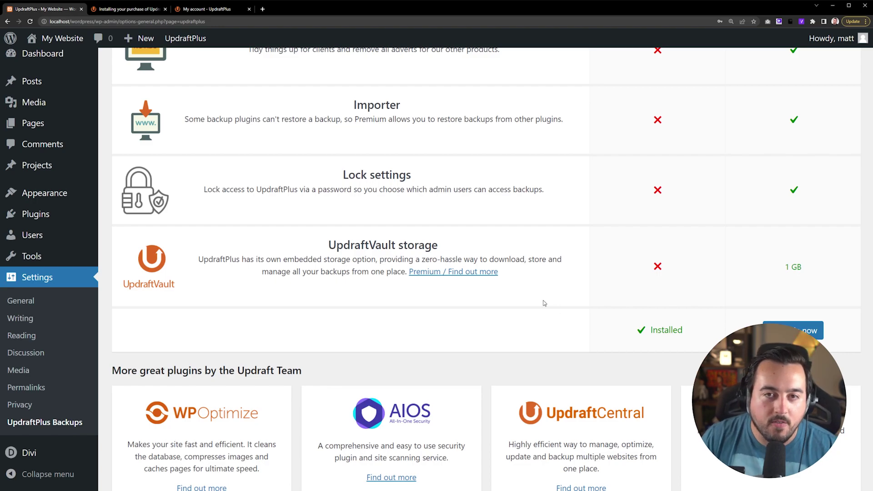
scroll(539, 304, down, 2)
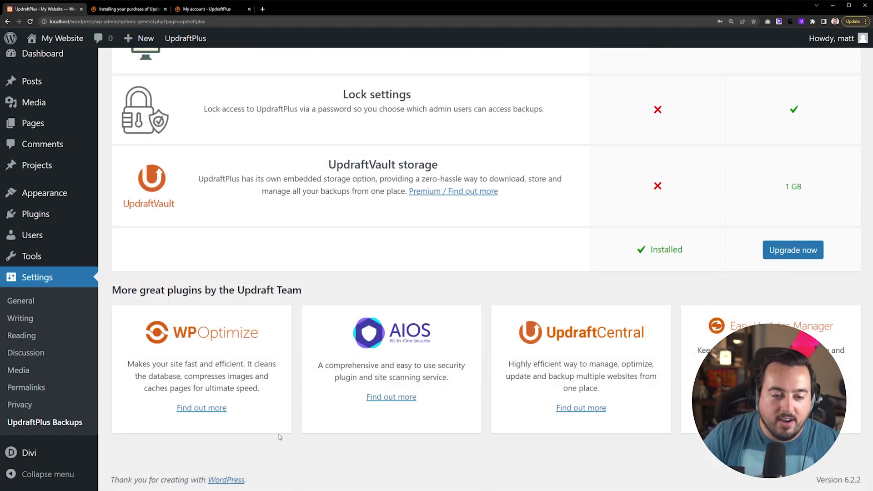